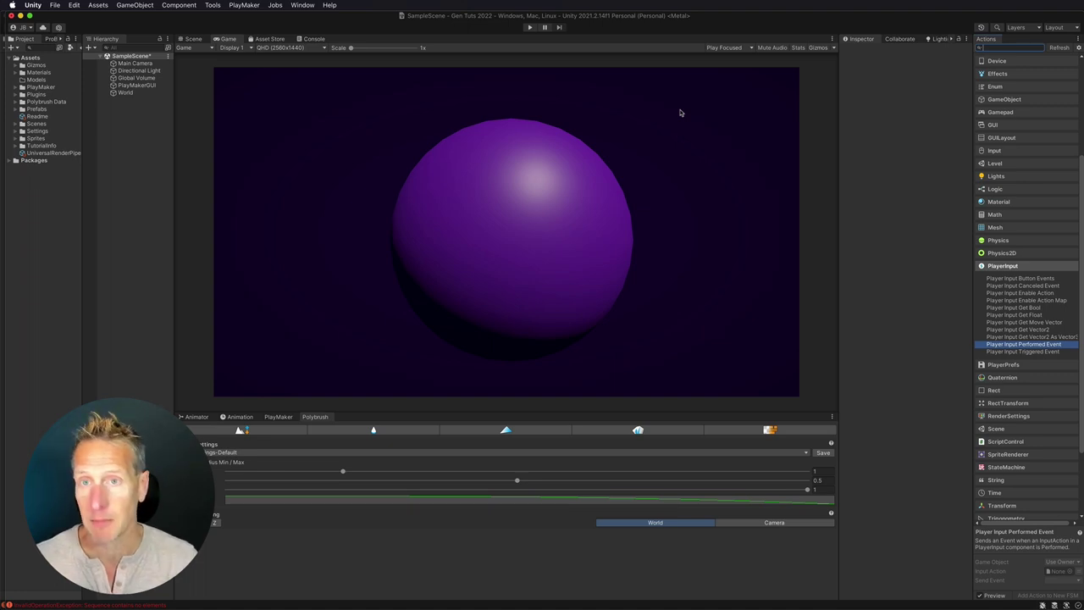
# - Select an item in the Hierarchy, keeping the purple sphere in the Game view and Polybrush docked below
pyautogui.click(131, 115)
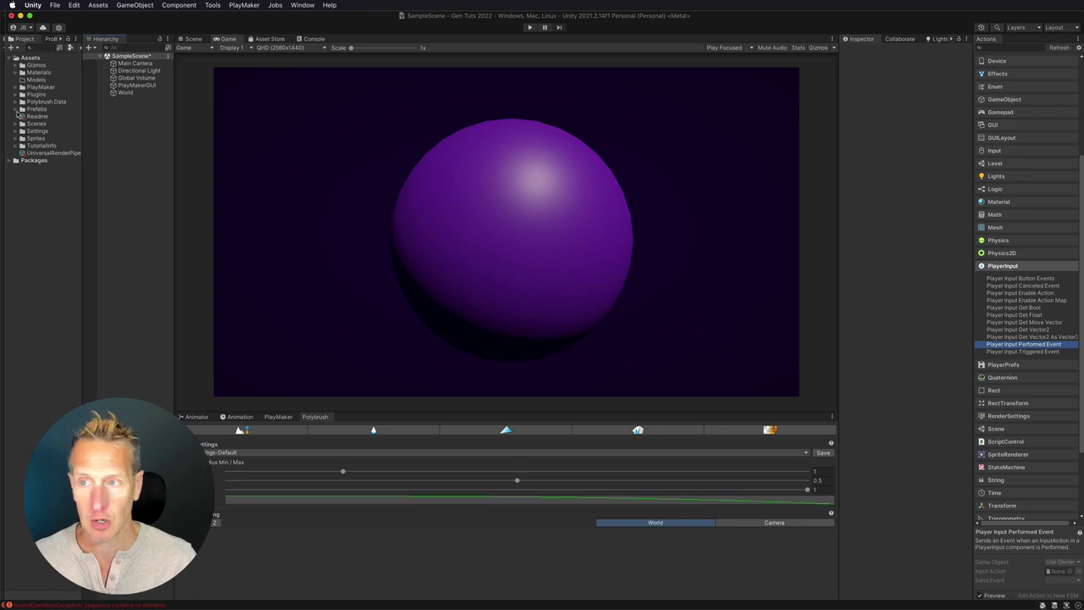
# - Select World, switch Polybrush to Scatter Prefabs, and add the Rock prefab to the palette
pyautogui.click(17, 109)
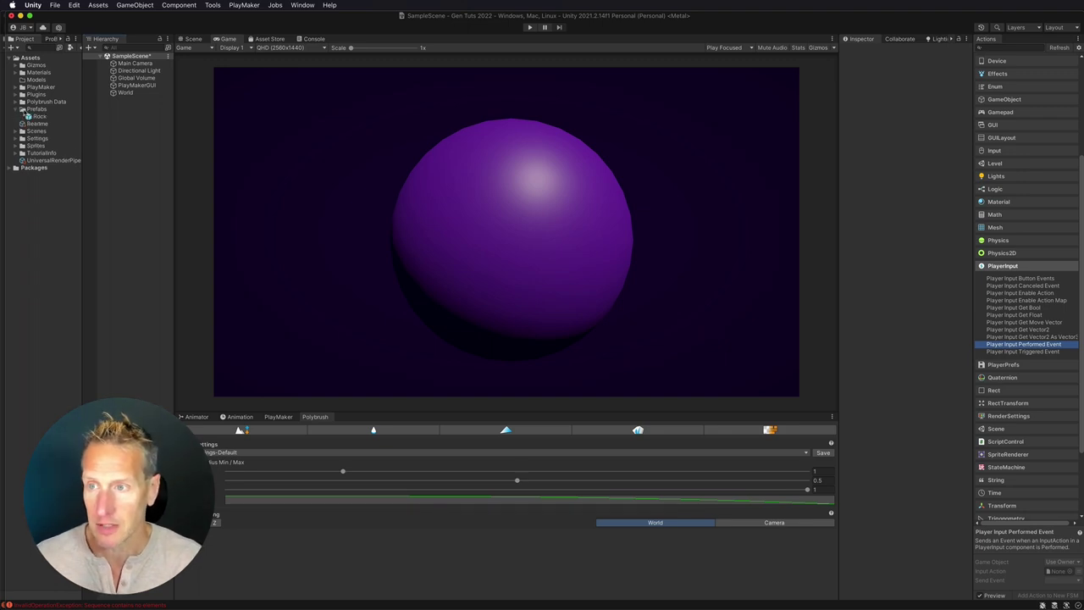
pyautogui.click(138, 93)
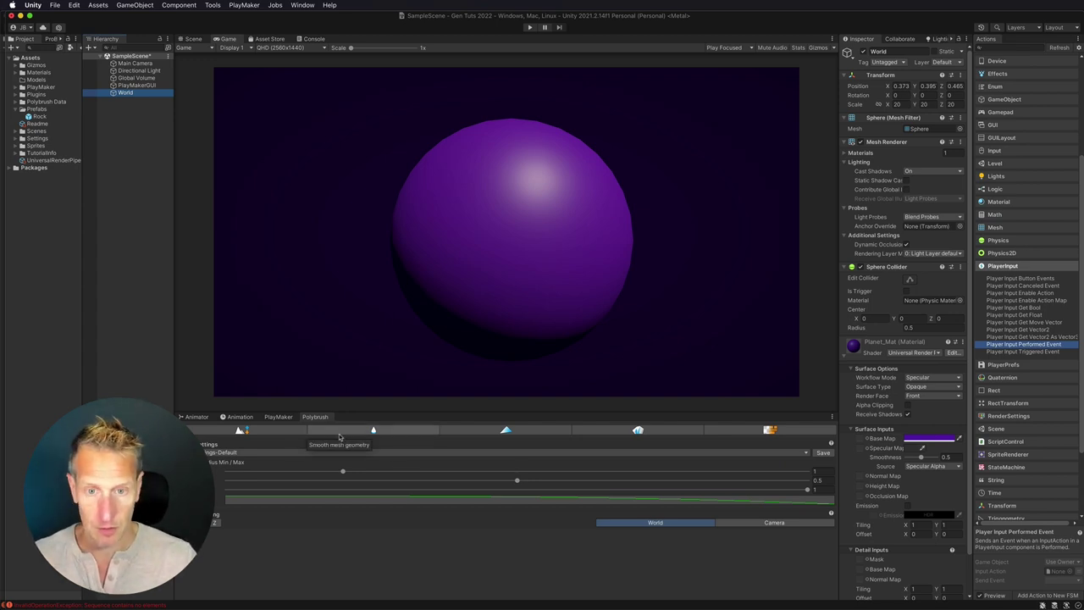
pyautogui.click(638, 430)
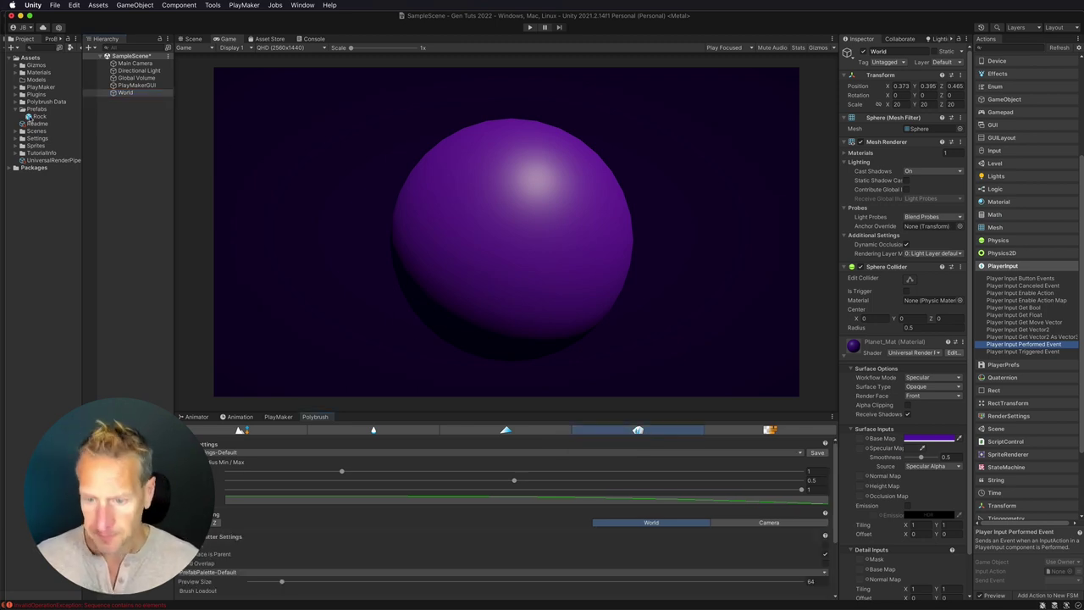
pyautogui.scroll(-5, 270, 552)
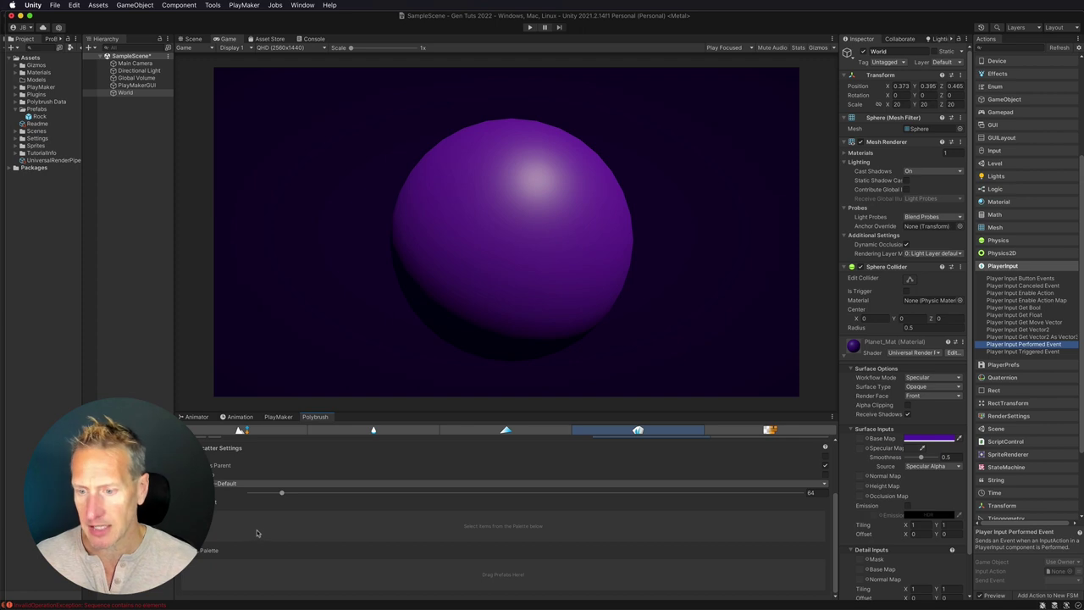
pyautogui.moveTo(32, 117); pyautogui.dragTo(403, 583)
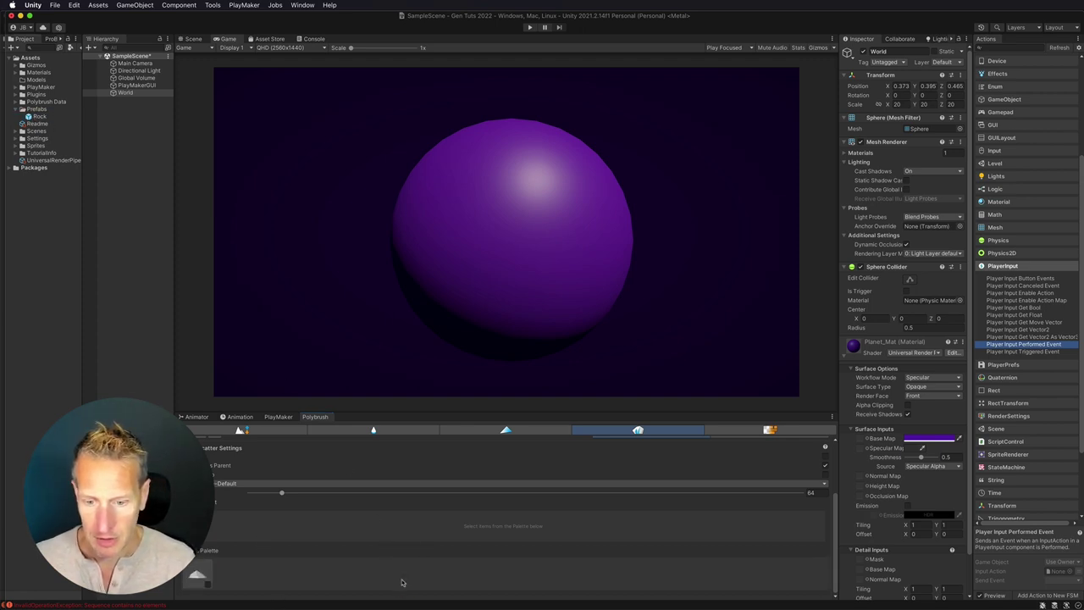
pyautogui.click(201, 581)
# - Give Rock a uniform scale range of 0.43–2.04 and random Y rotation from 0 to 360
pyautogui.scroll(-5, 288, 554)
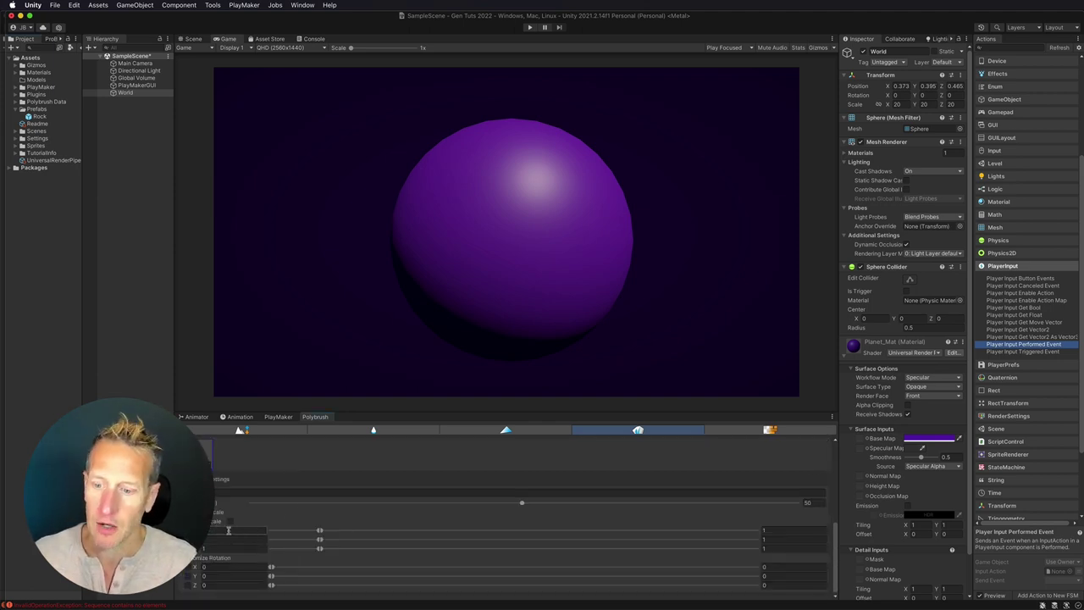
pyautogui.click(229, 522)
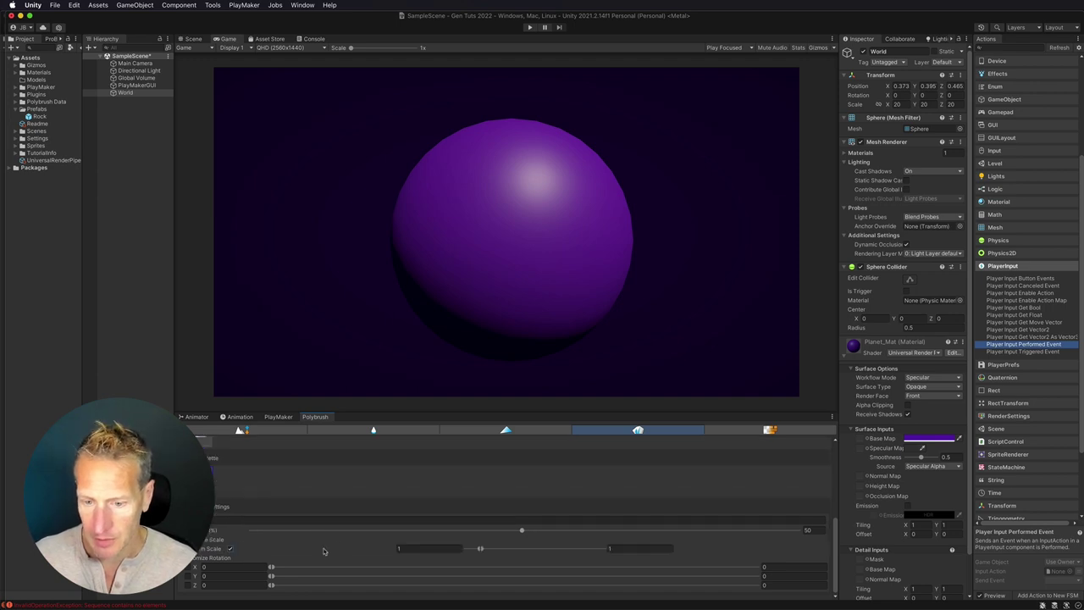
pyautogui.moveTo(479, 548)
pyautogui.mouseDown()
pyautogui.moveTo(498, 548)
pyautogui.moveTo(470, 549)
pyautogui.mouseUp()
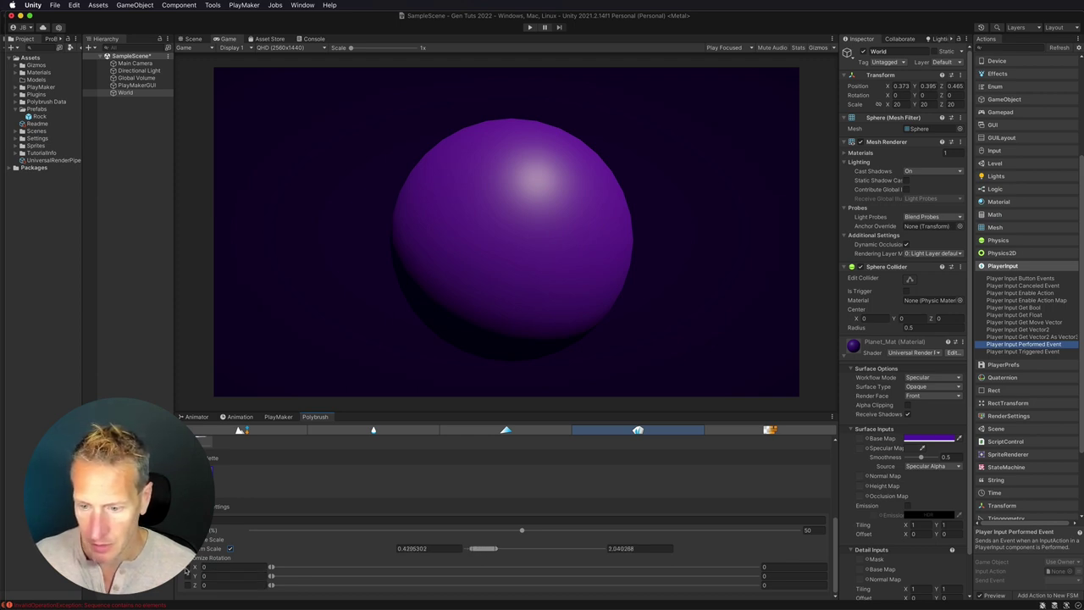
pyautogui.click(188, 576)
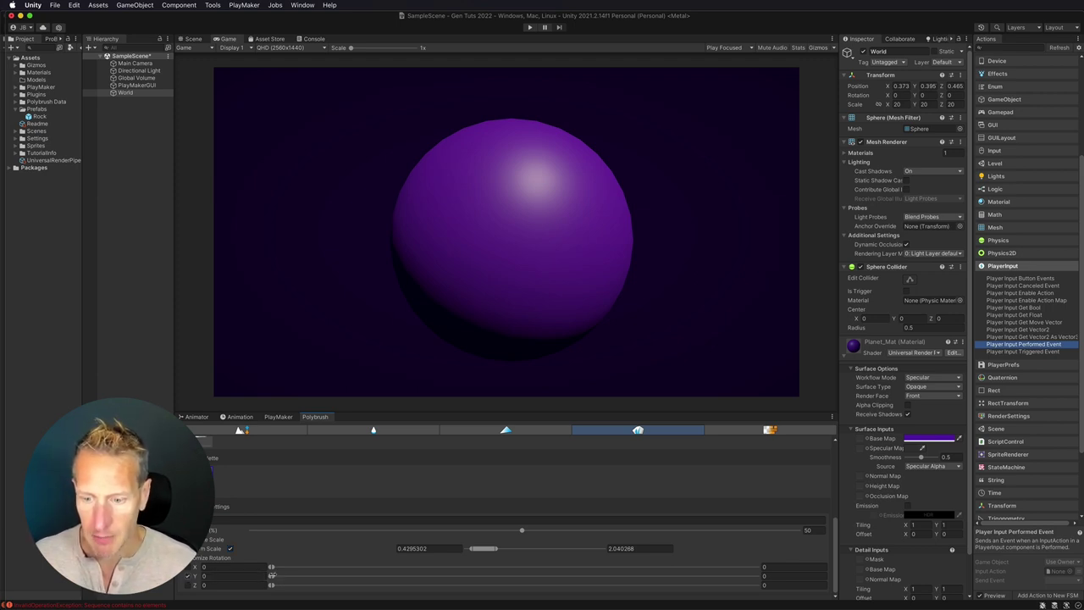
pyautogui.moveTo(271, 576); pyautogui.dragTo(761, 577)
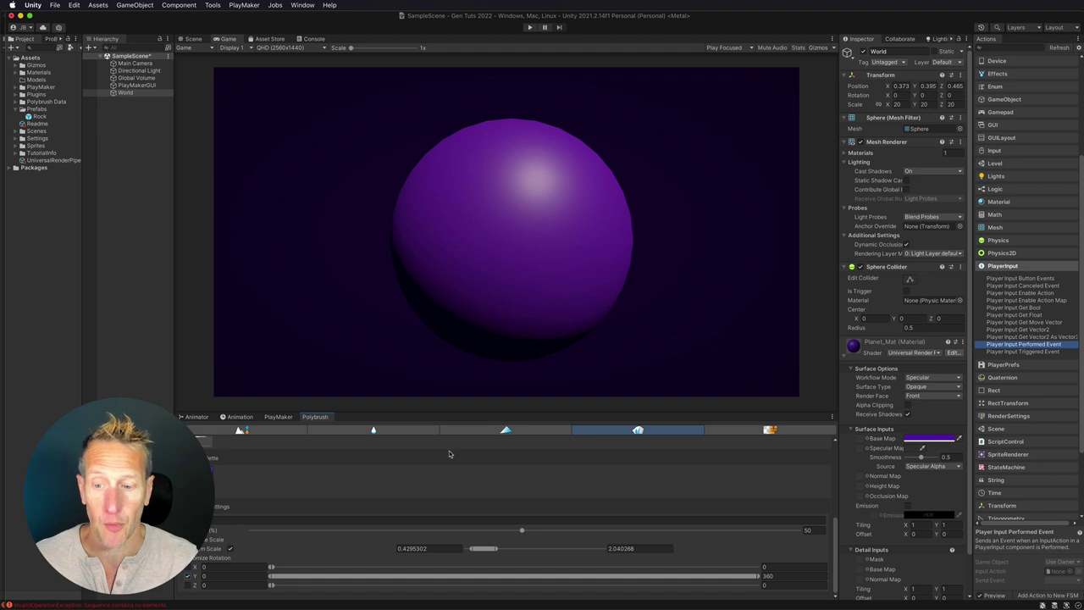
pyautogui.scroll(5, 408, 439)
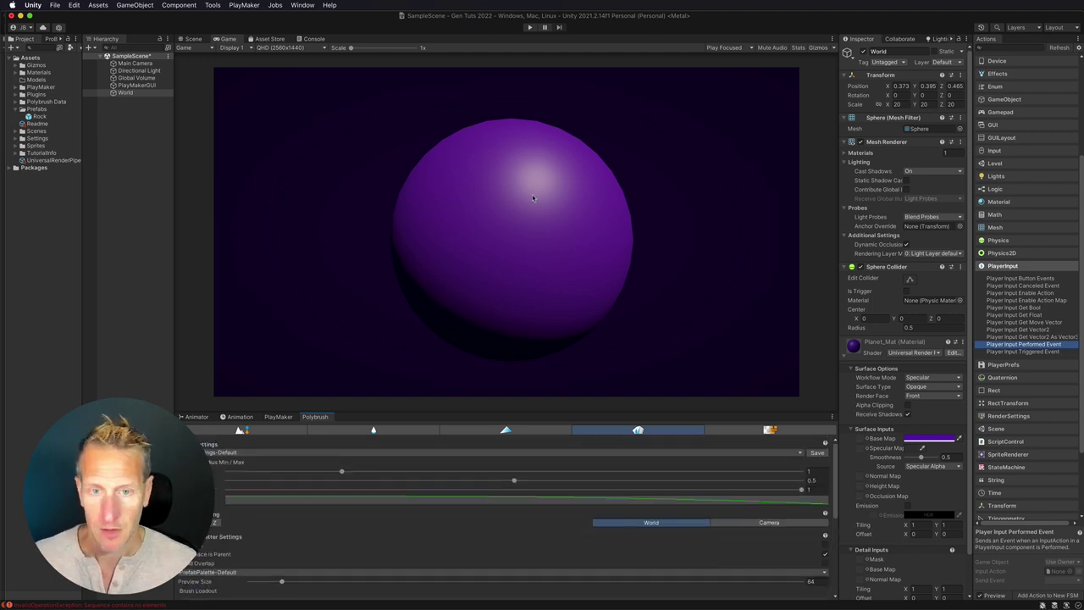
# - Try scattering rocks on the sphere in the Scene view, then undo that first attempt
pyautogui.click(197, 39)
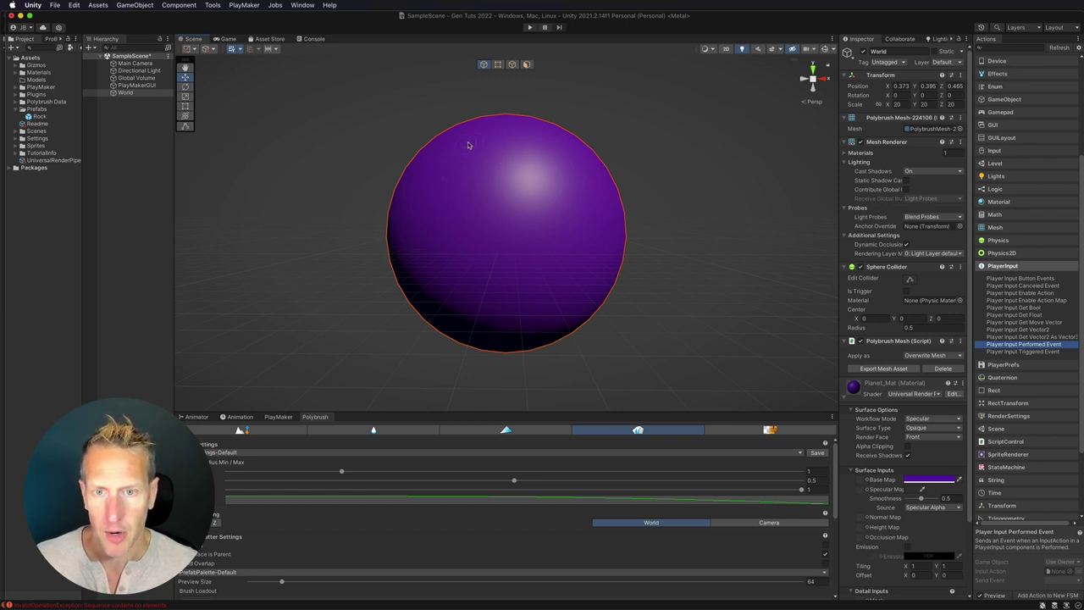
pyautogui.click(471, 139)
pyautogui.moveTo(499, 285)
pyautogui.mouseDown()
pyautogui.moveTo(574, 217)
pyautogui.moveTo(483, 229)
pyautogui.mouseUp()
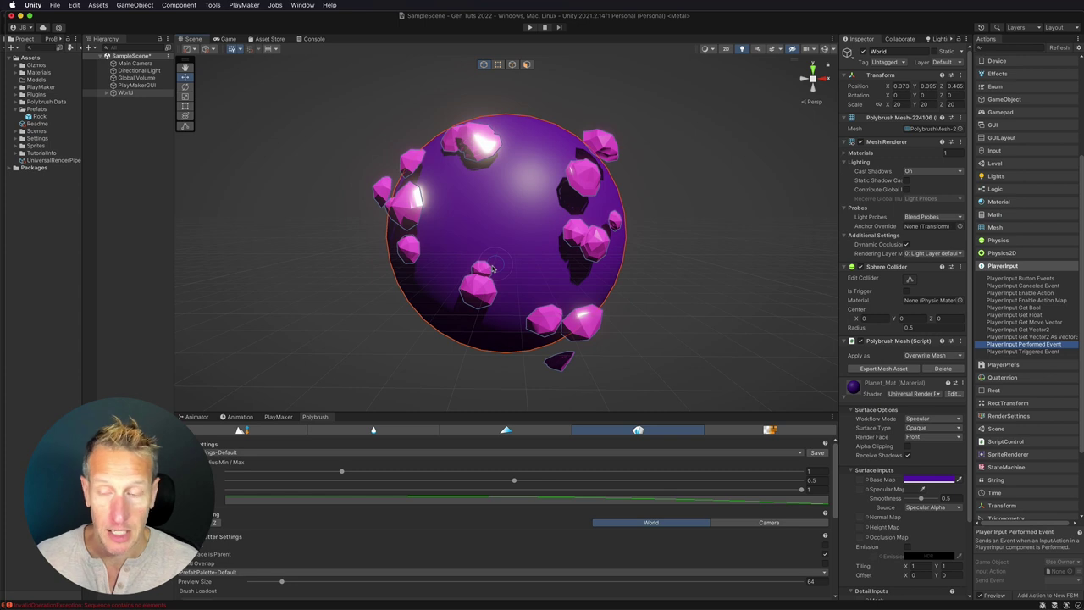
pyautogui.press('super+z')
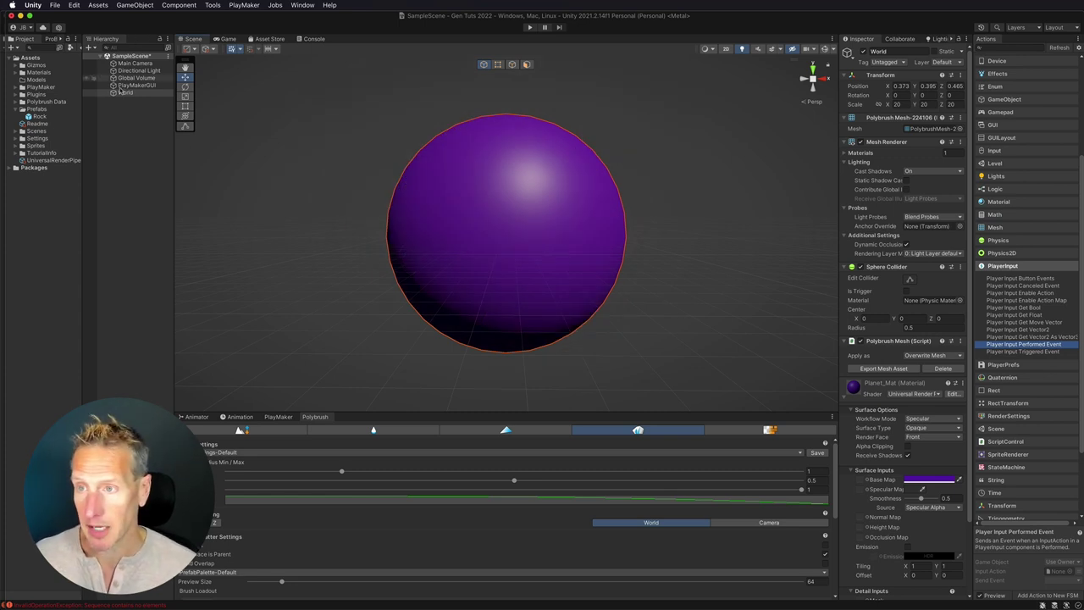
pyautogui.scroll(-2, 292, 564)
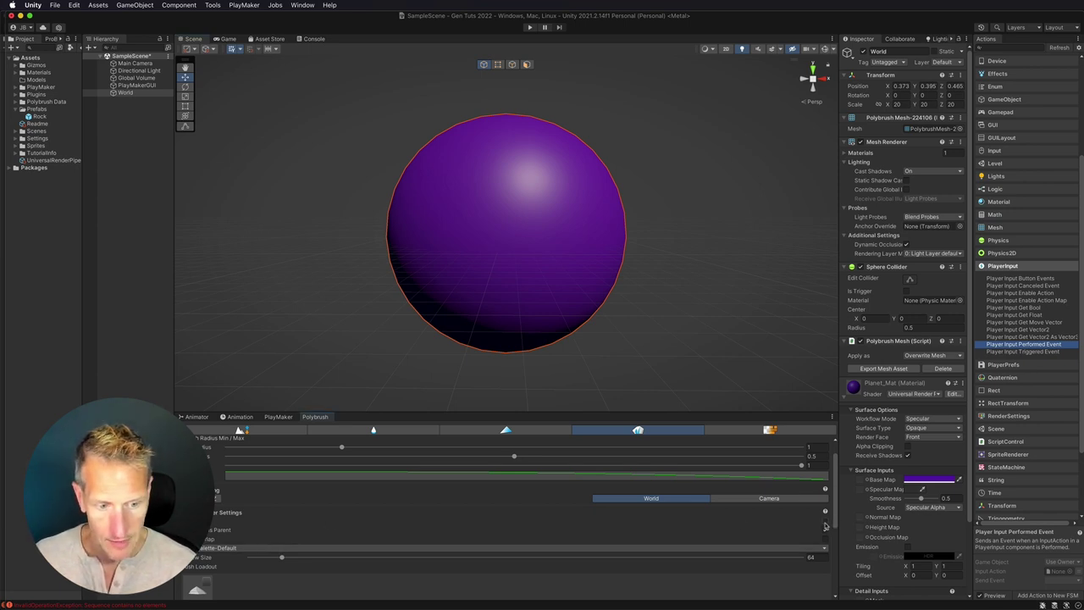
# - Paint rocks down the sphere and orbit around the planet to check the coverage
pyautogui.moveTo(508, 128)
pyautogui.mouseDown()
pyautogui.moveTo(459, 146)
pyautogui.moveTo(434, 198)
pyautogui.moveTo(517, 292)
pyautogui.mouseUp()
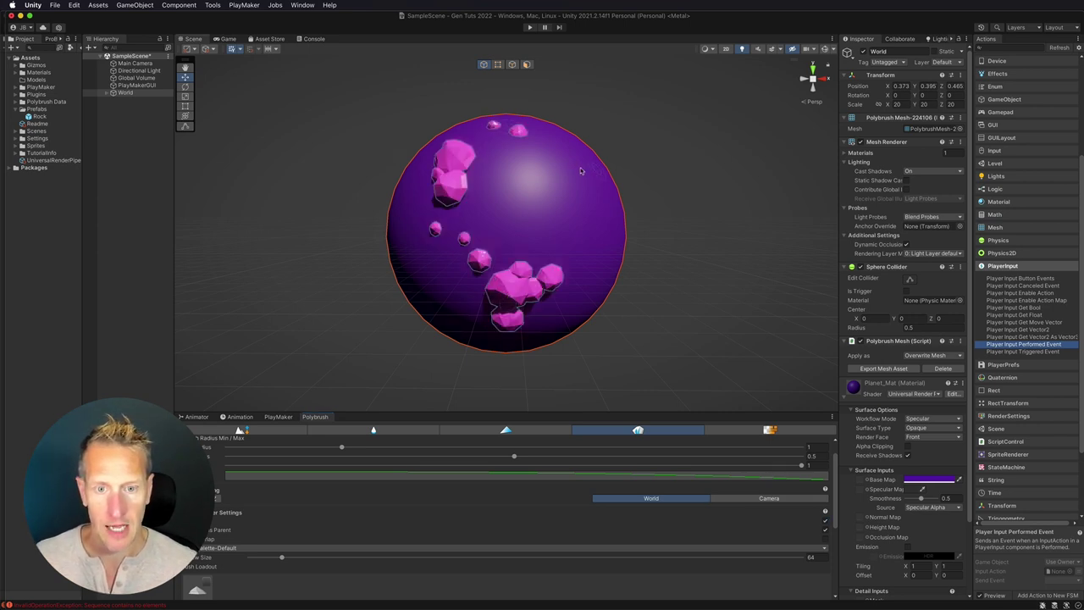
pyautogui.keyDown('alt'); pyautogui.moveTo(581, 171); pyautogui.dragTo(559, 246); pyautogui.keyUp('alt')
pyautogui.keyDown('alt'); pyautogui.moveTo(460, 266); pyautogui.dragTo(508, 177); pyautogui.keyUp('alt')
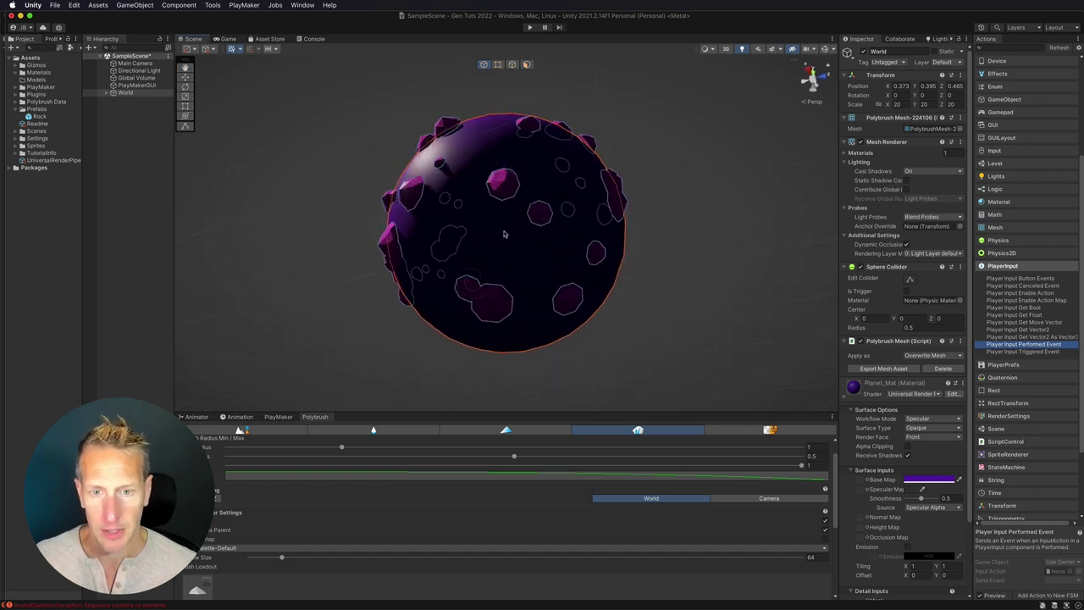
pyautogui.keyDown('alt'); pyautogui.moveTo(503, 234); pyautogui.dragTo(505, 191); pyautogui.keyUp('alt')
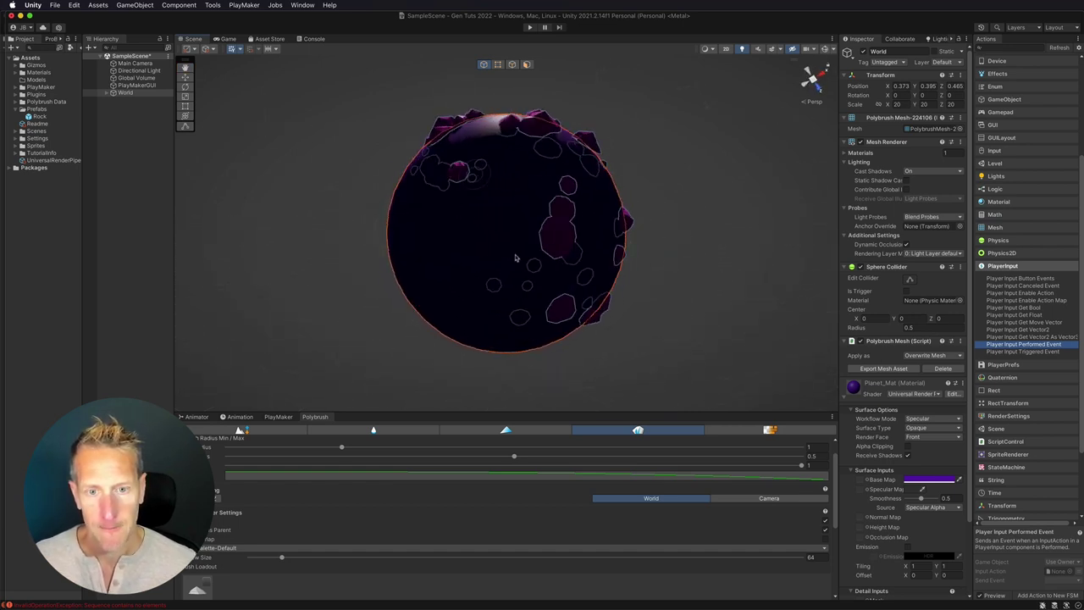
pyautogui.keyDown('alt'); pyautogui.moveTo(404, 232); pyautogui.dragTo(526, 142); pyautogui.keyUp('alt')
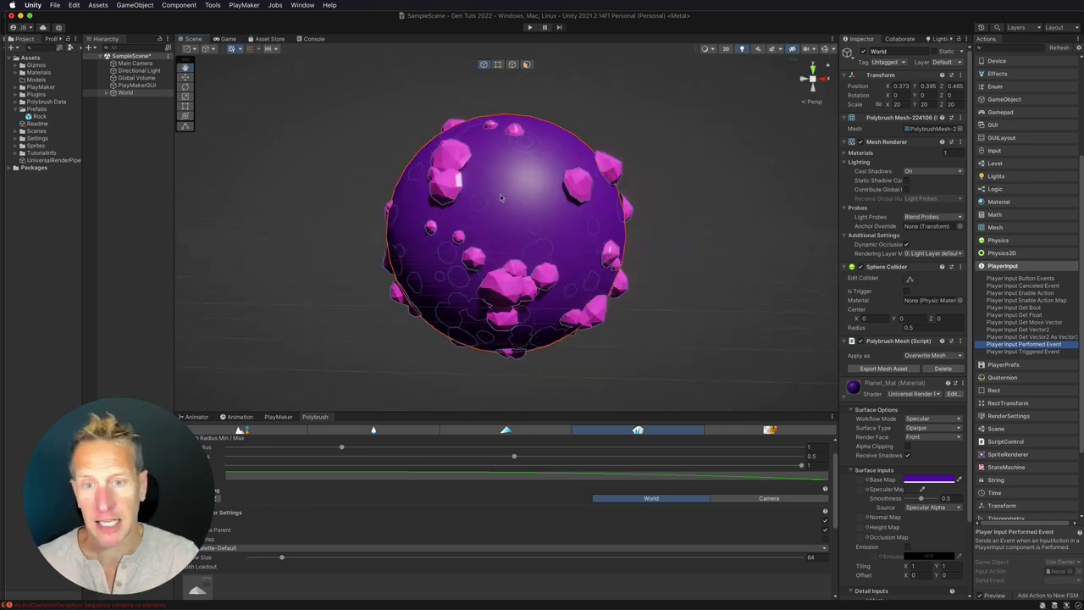
pyautogui.click(110, 119)
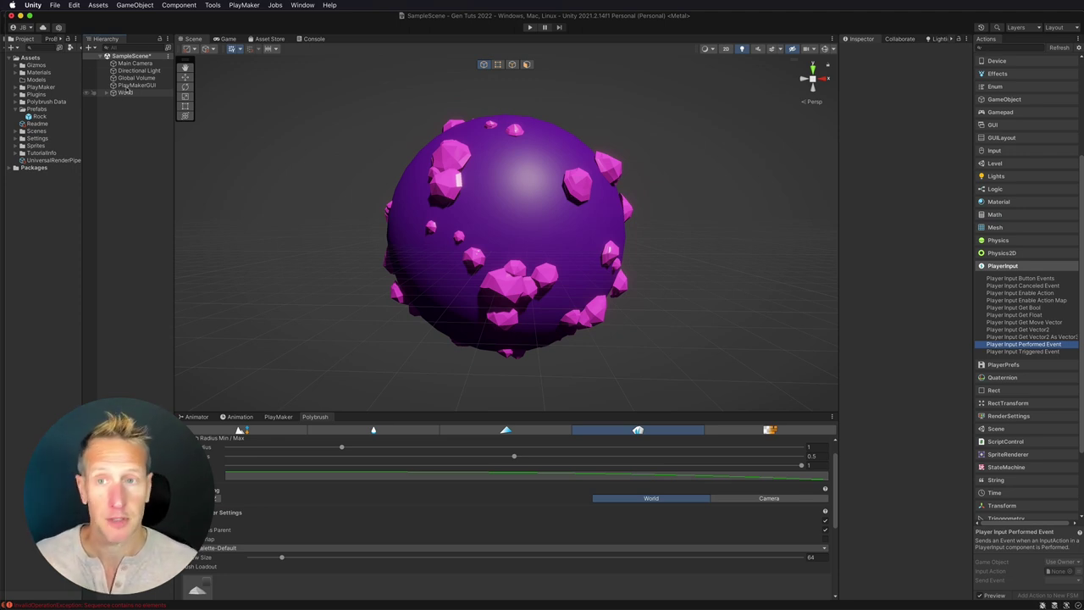
pyautogui.click(303, 5)
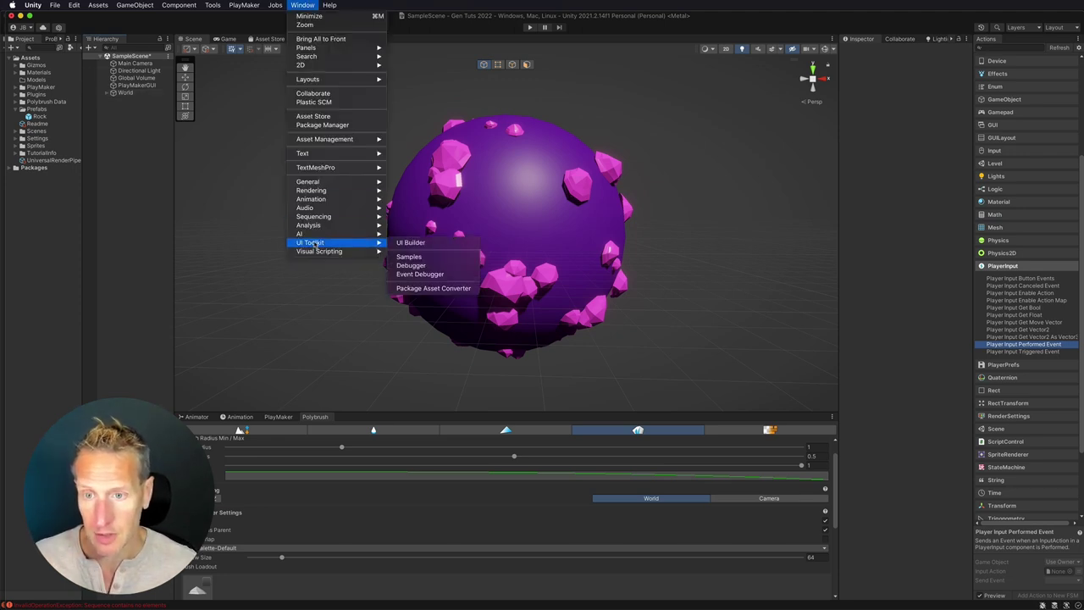
pyautogui.click(315, 126)
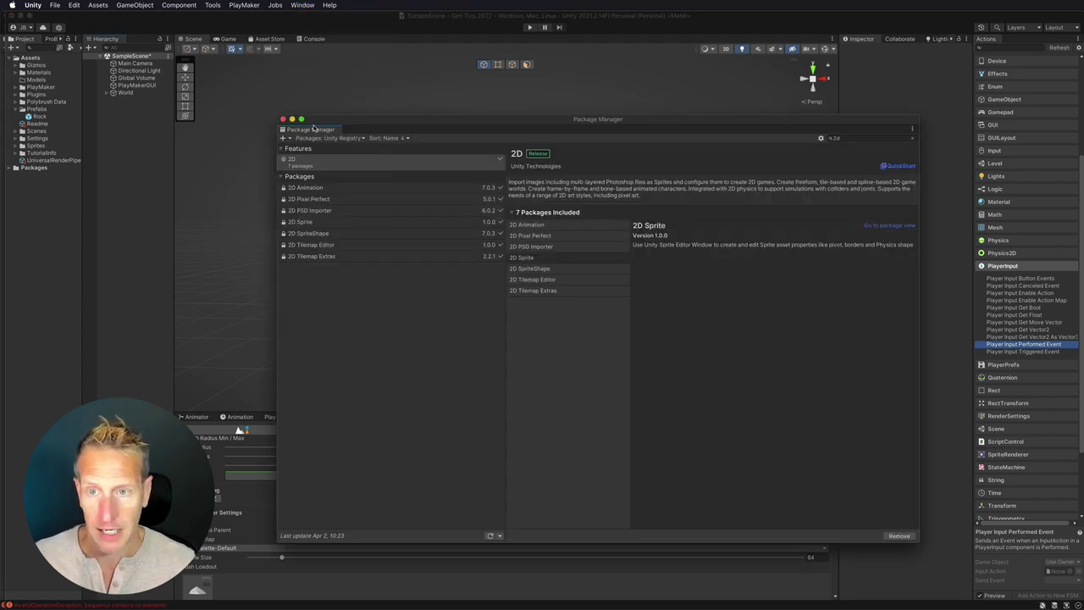
pyautogui.click(847, 138)
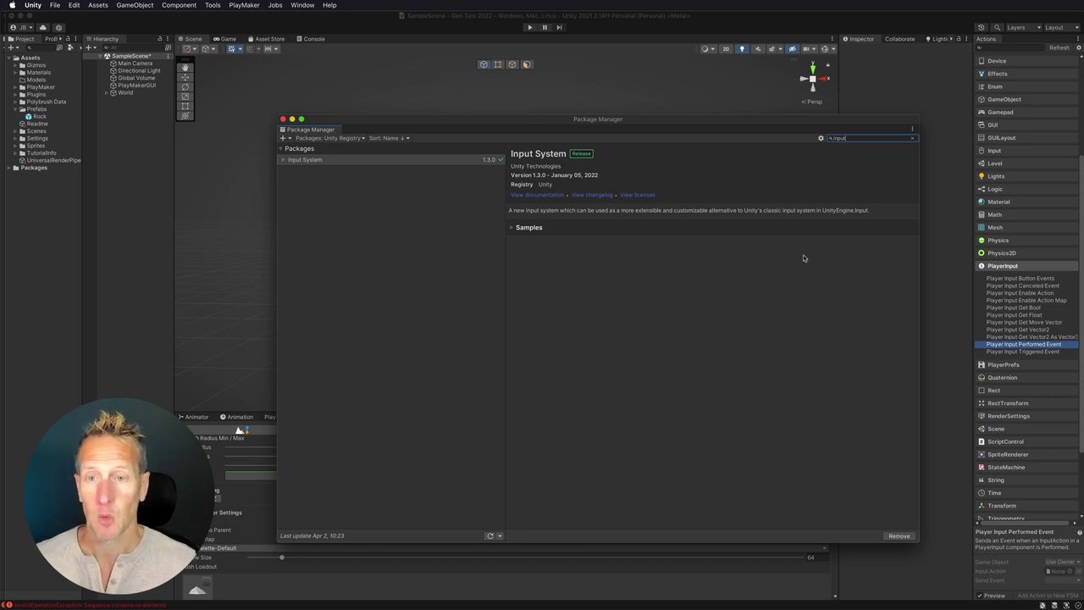
pyautogui.click(283, 119)
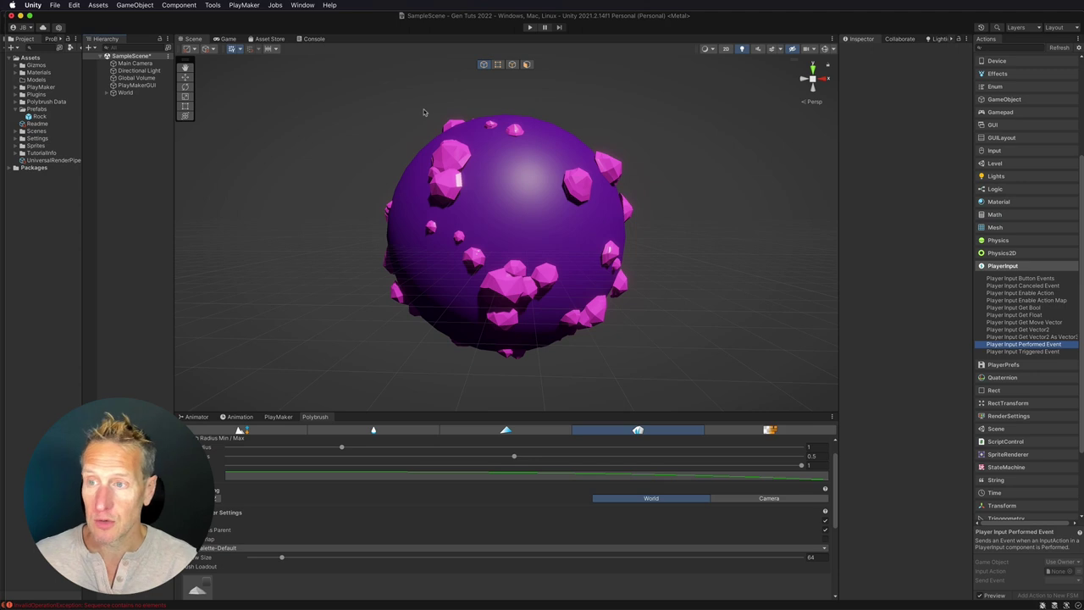
# - Create an Input Actions asset named 'World Mover' in Assets and open it in the editor
pyautogui.rightClick(35, 60)
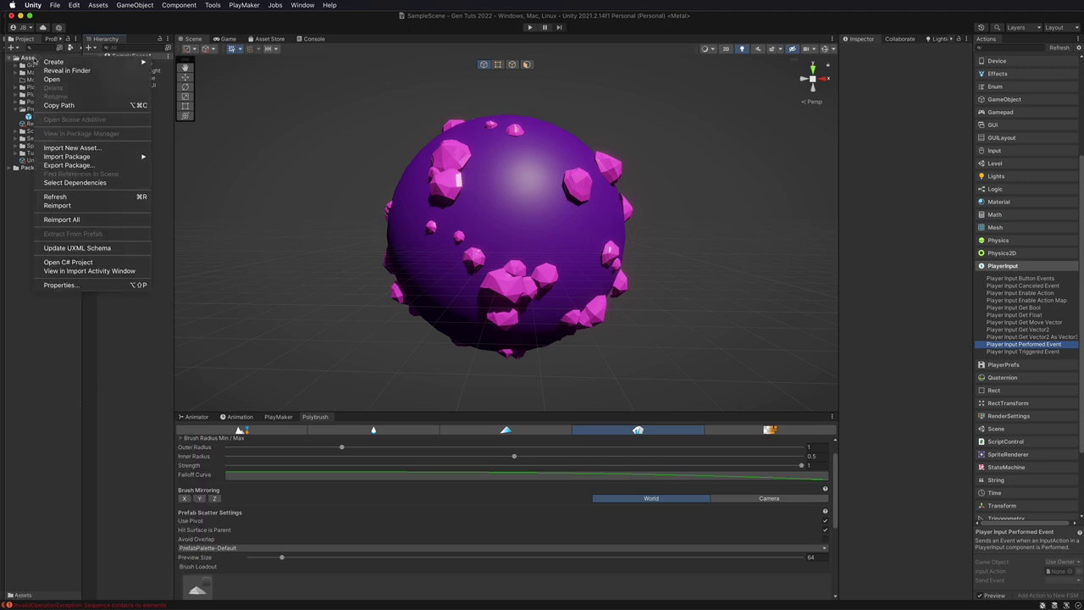
pyautogui.moveTo(54, 62)
pyautogui.click(181, 510)
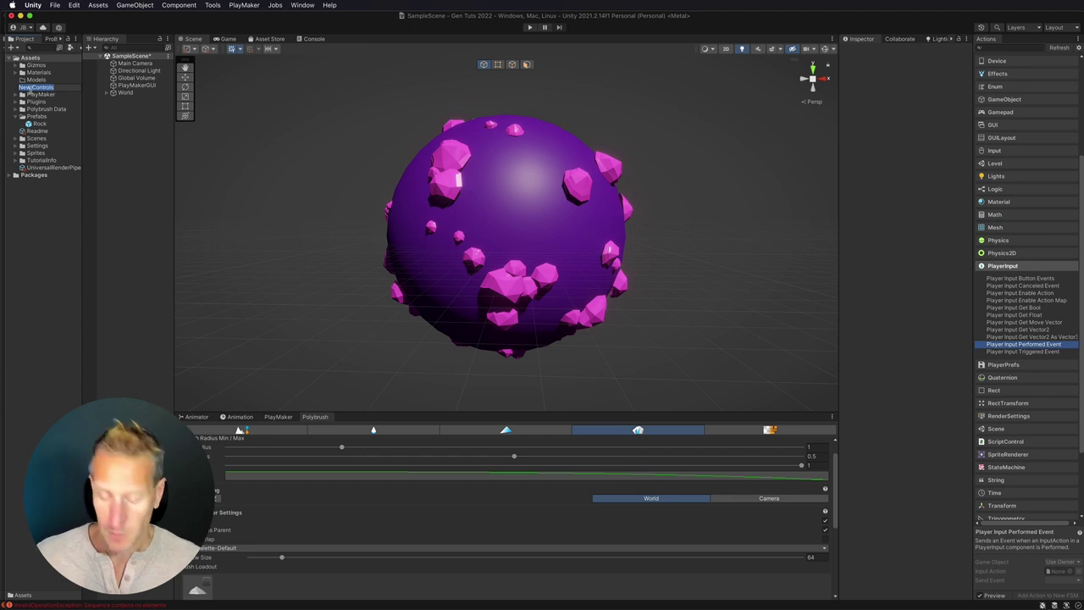
pyautogui.write('World')
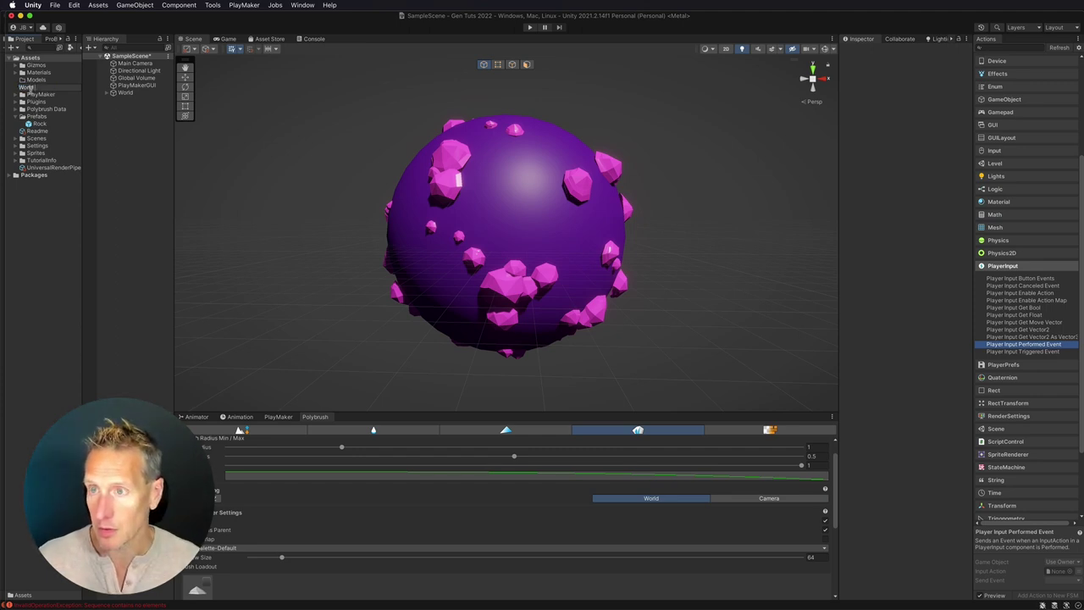
pyautogui.write(' Movir')
pyautogui.press('Return')
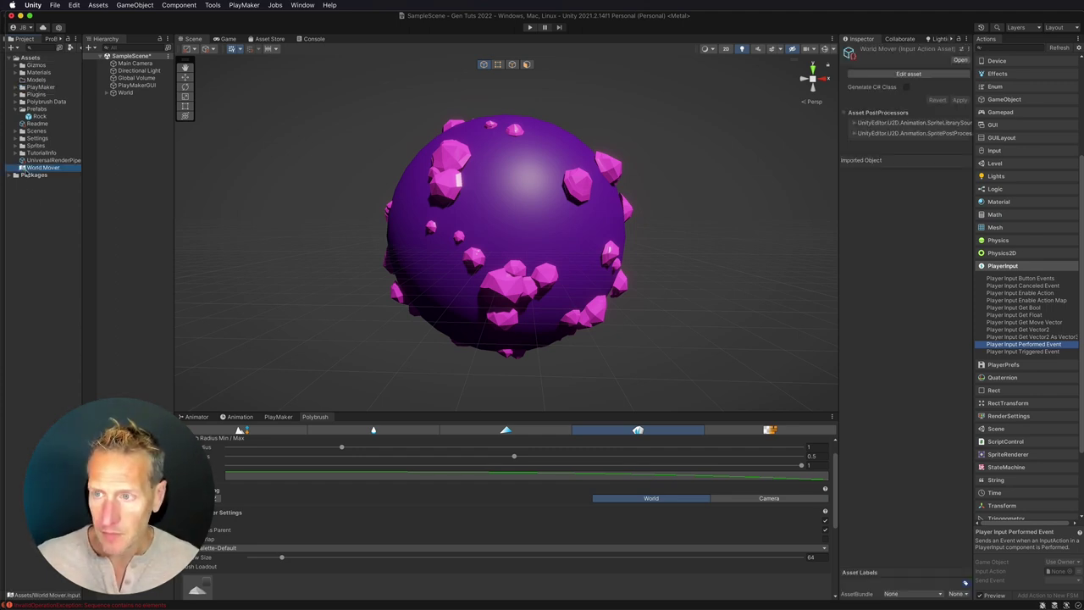
pyautogui.doubleClick(22, 168)
pyautogui.moveTo(495, 194); pyautogui.dragTo(410, 159)
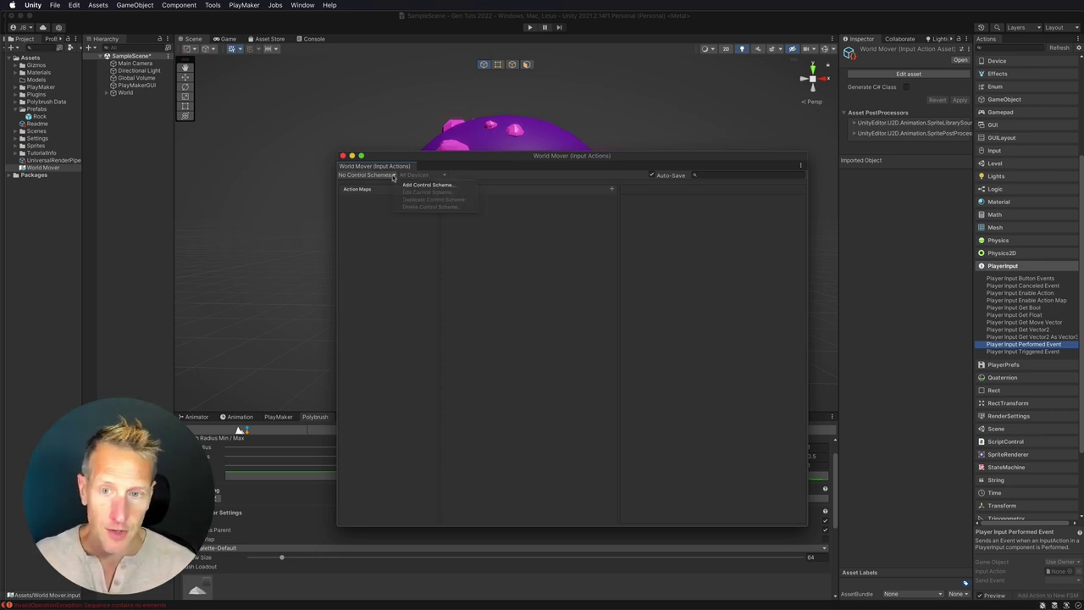
# - Add and save a 'Keyboard and Mouse' control scheme with Keyboard and Mouse devices
pyautogui.click(431, 188)
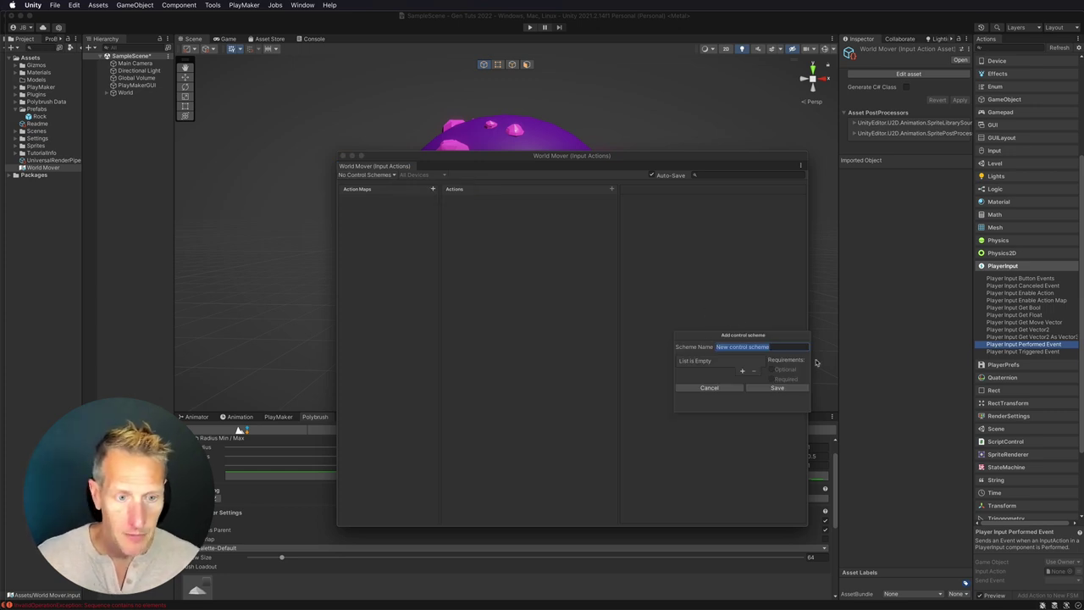
pyautogui.write('Keyboard and Mouse')
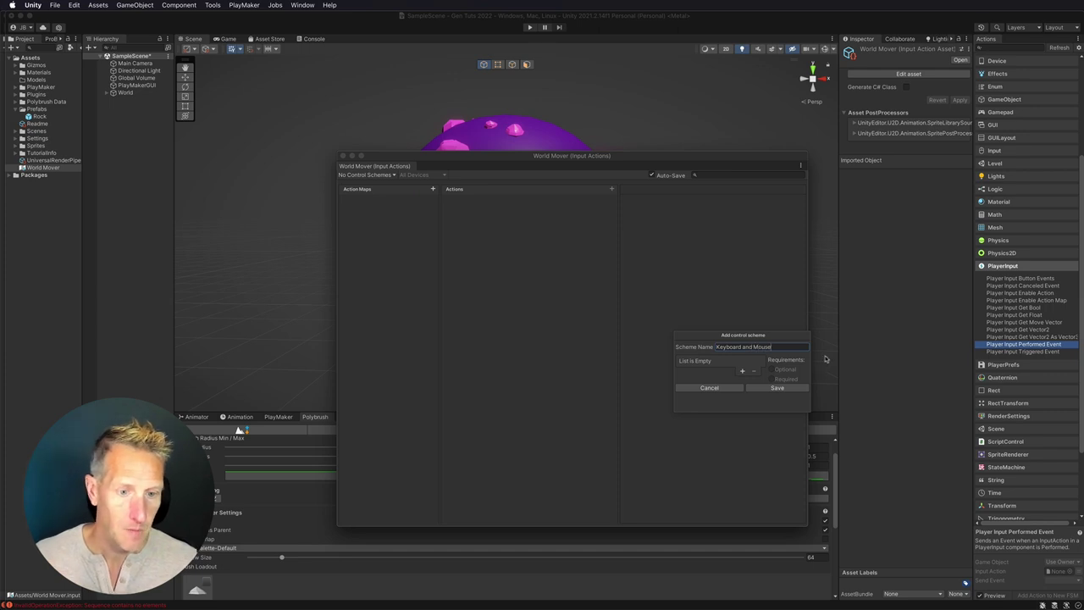
pyautogui.click(742, 371)
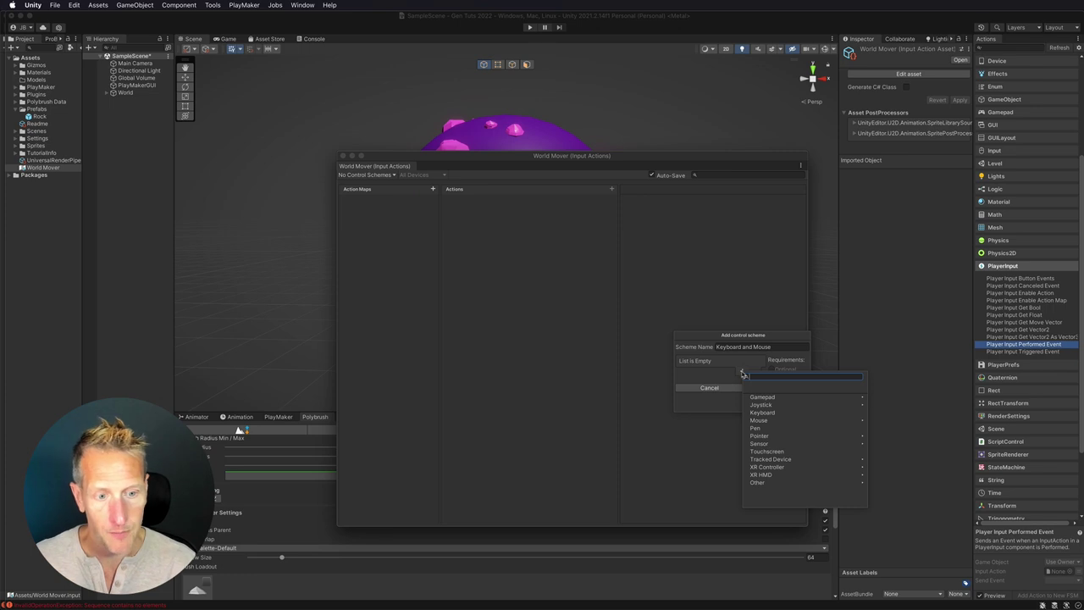
pyautogui.click(759, 413)
pyautogui.click(744, 372)
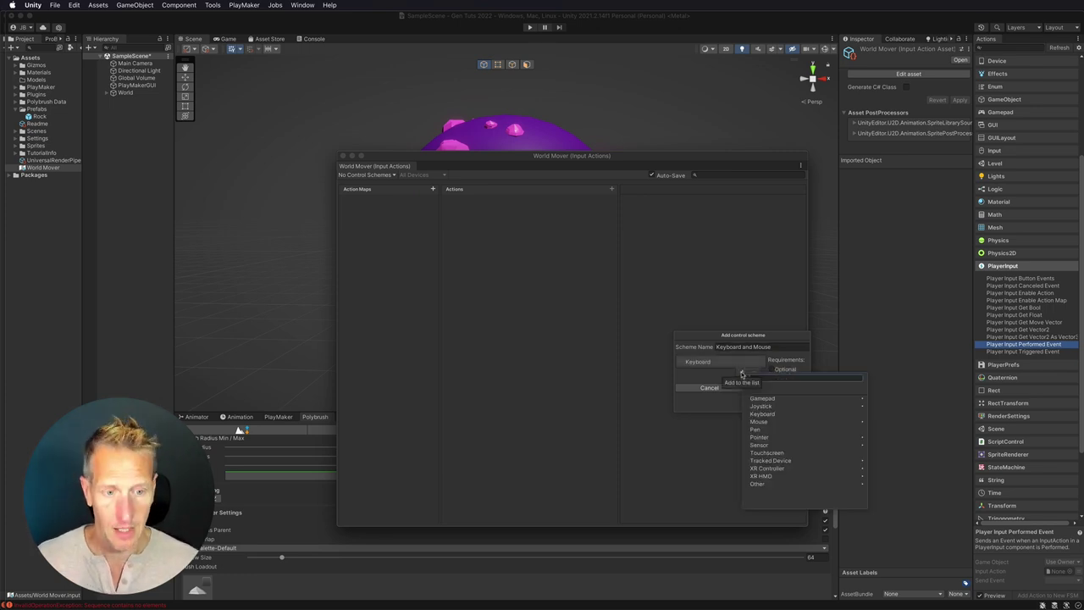
pyautogui.write('mouse')
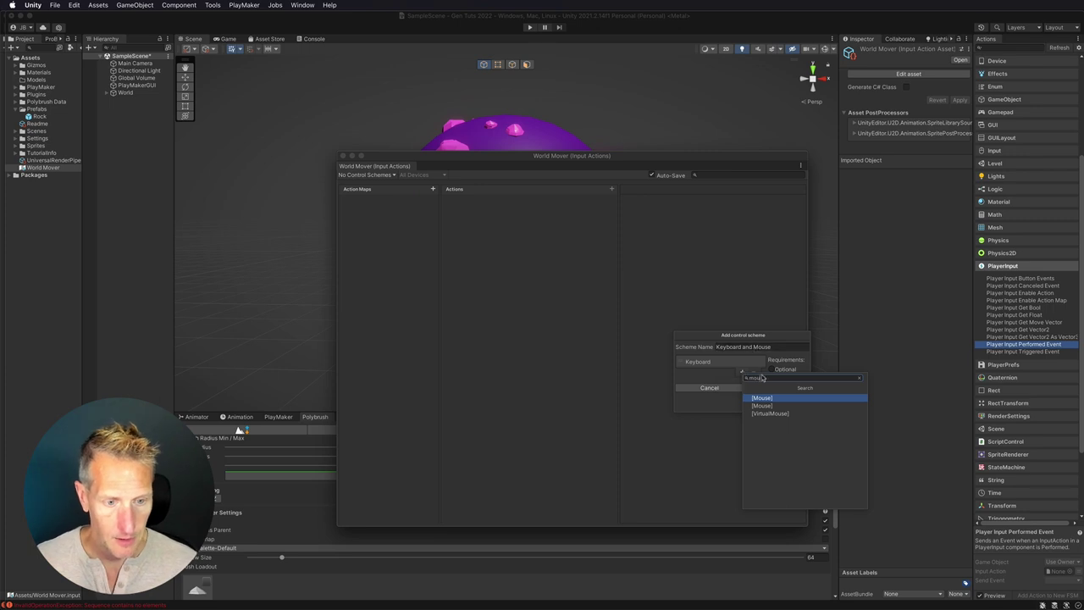
pyautogui.click(762, 398)
pyautogui.click(776, 387)
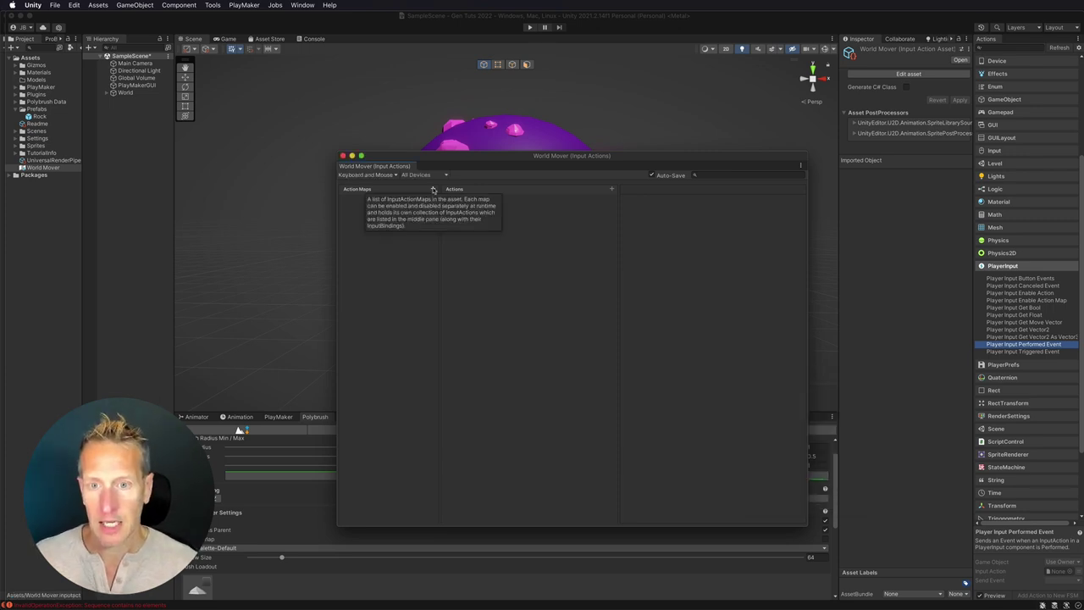
# - Add a 'World Mover' action map, expand its New action, and begin renaming the action
pyautogui.click(433, 190)
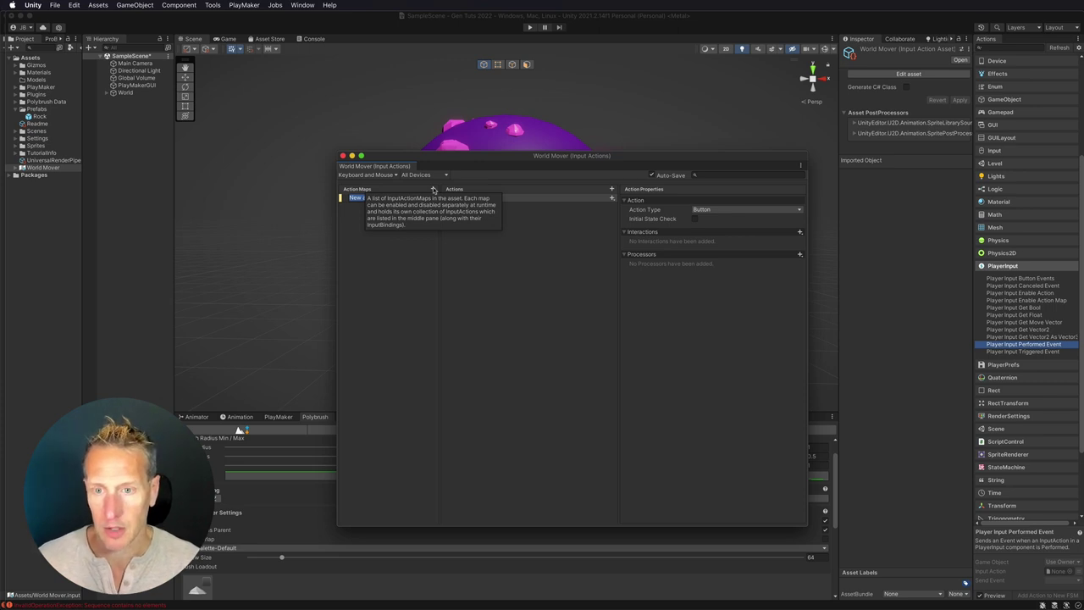
pyautogui.write('World')
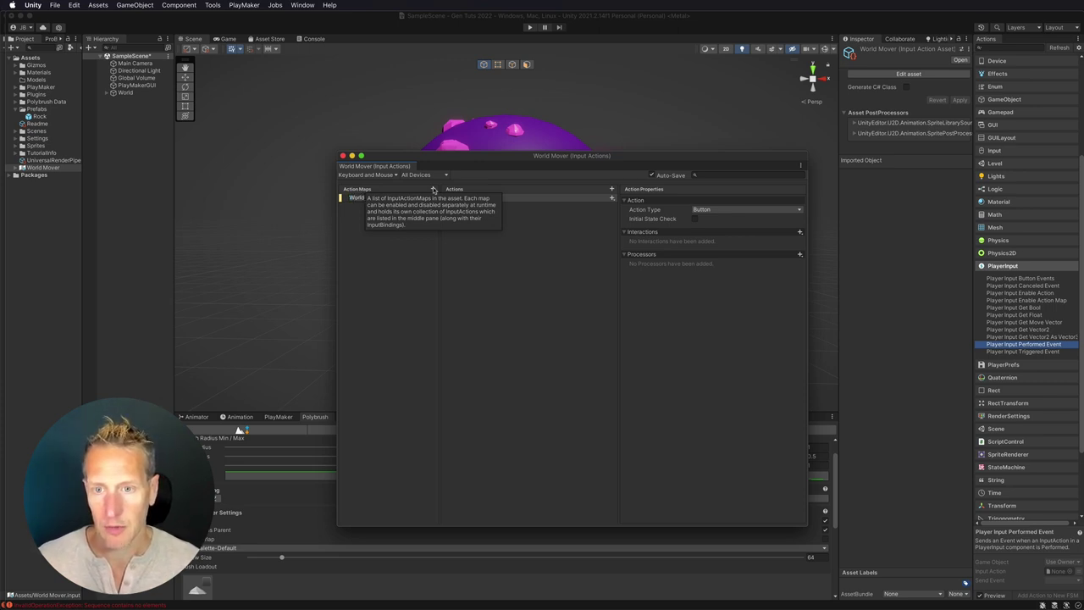
pyautogui.click(506, 199)
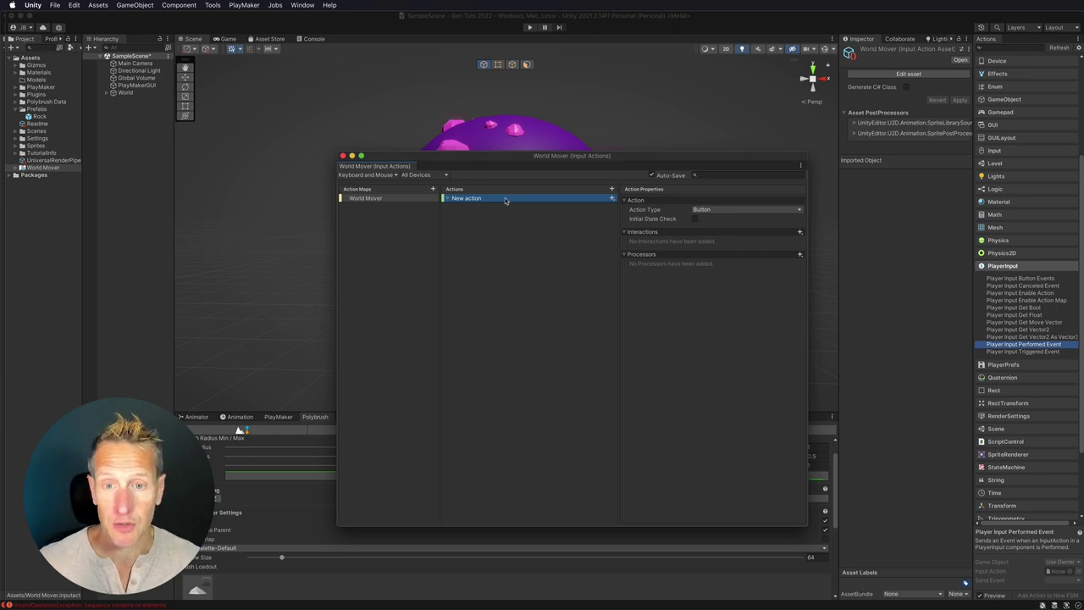
pyautogui.click(448, 198)
pyautogui.click(479, 198)
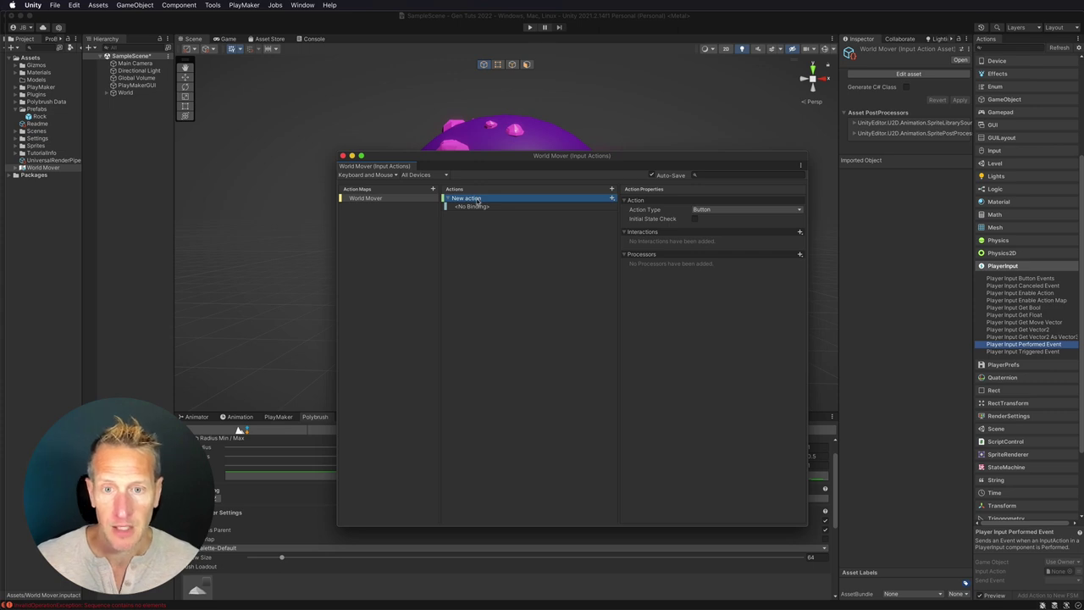
pyautogui.click(479, 199)
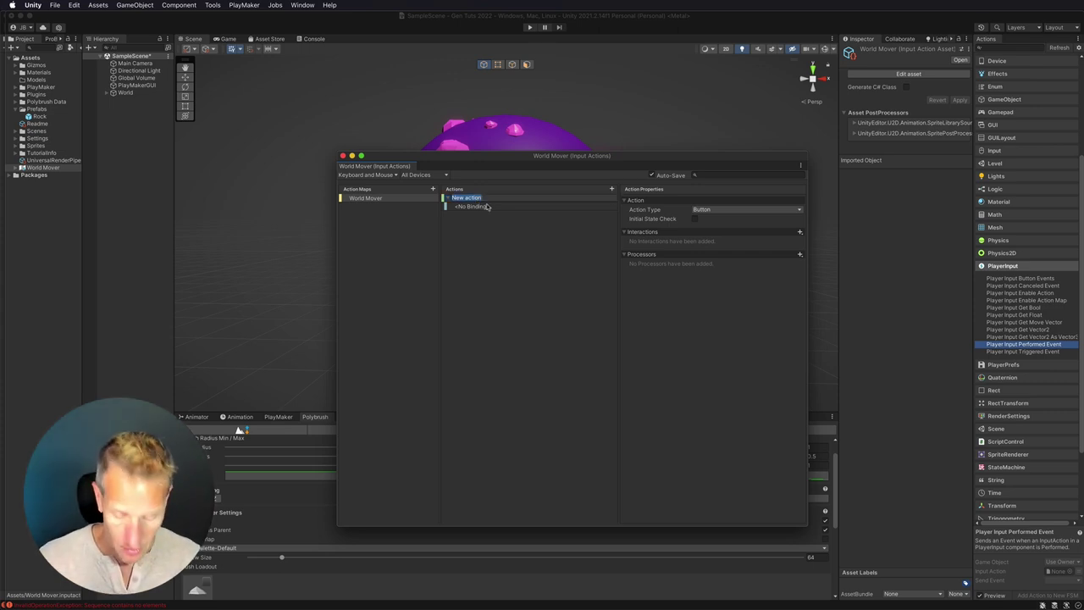